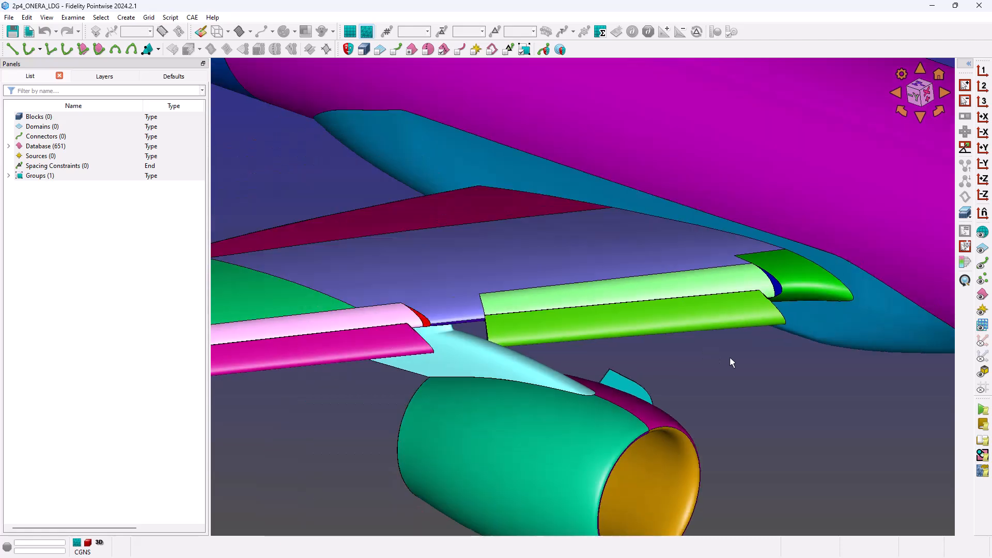
Select the three leading-edge quilts in the existing group and start Trim Geometrically on them.
shift+right_drag(767, 365, 794, 364)
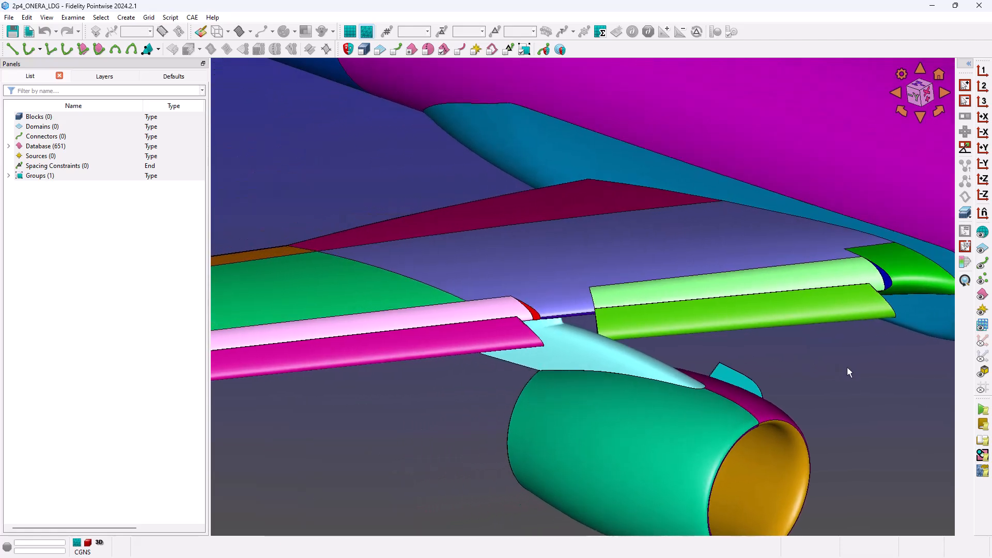
scroll(835, 370, up, 6)
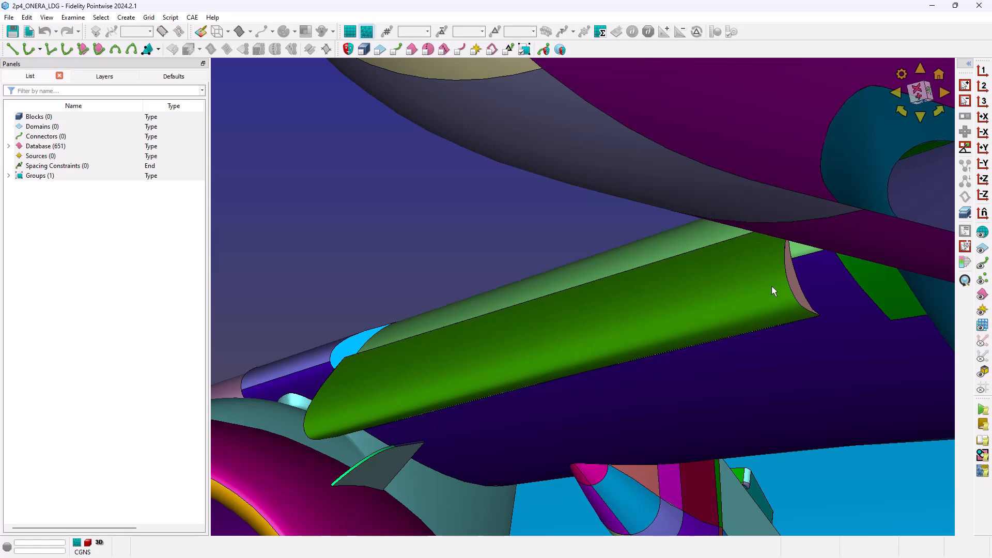
scroll(773, 290, up, 5)
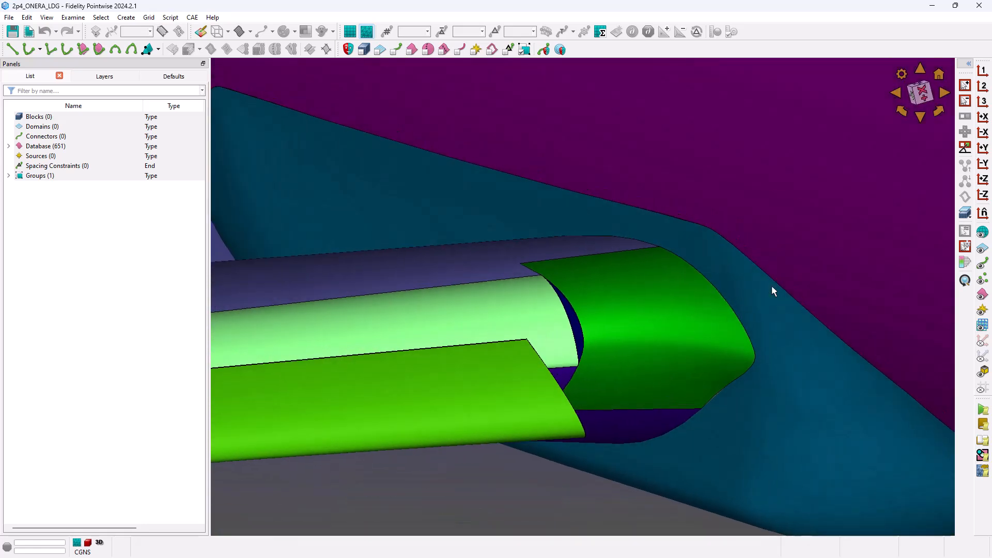
key(ctrl+f)
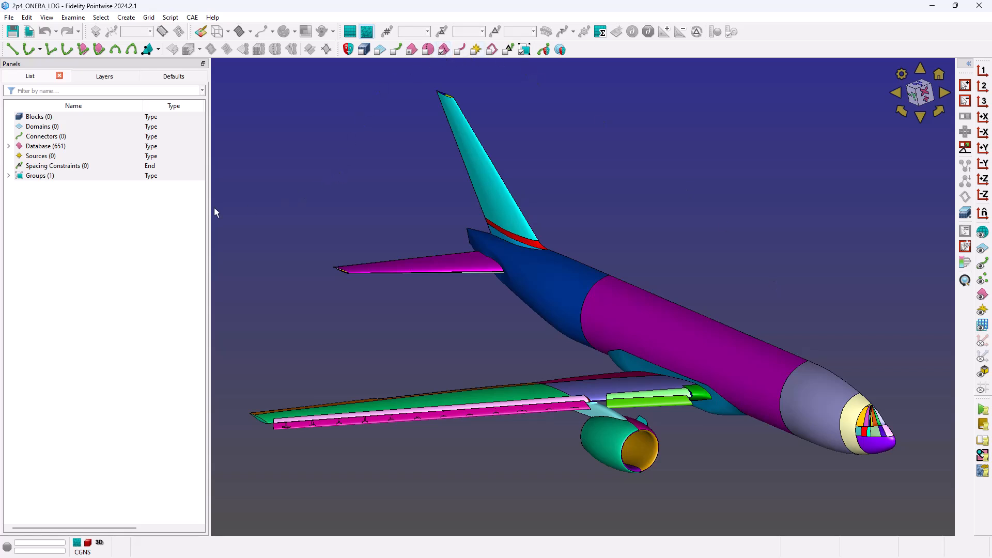
click(40, 176)
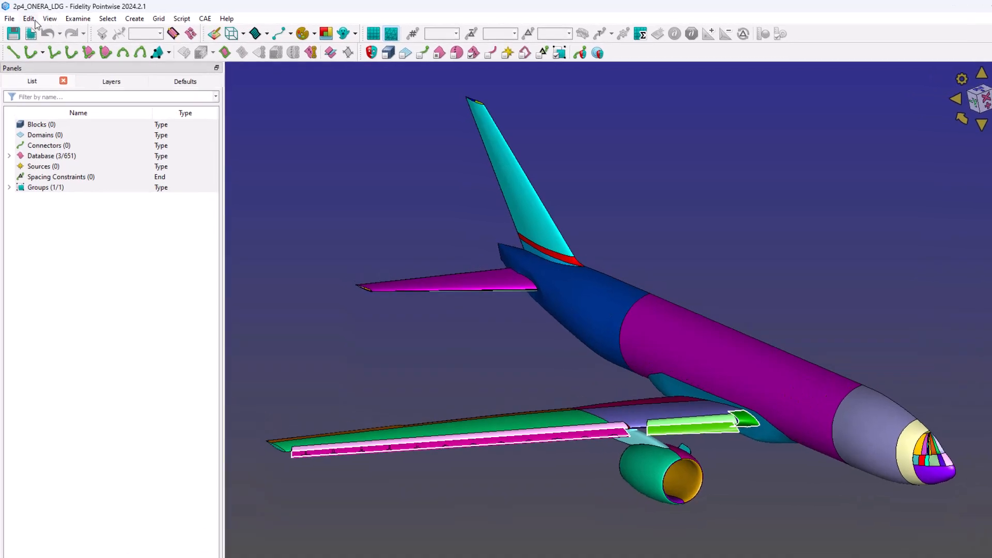
click(29, 19)
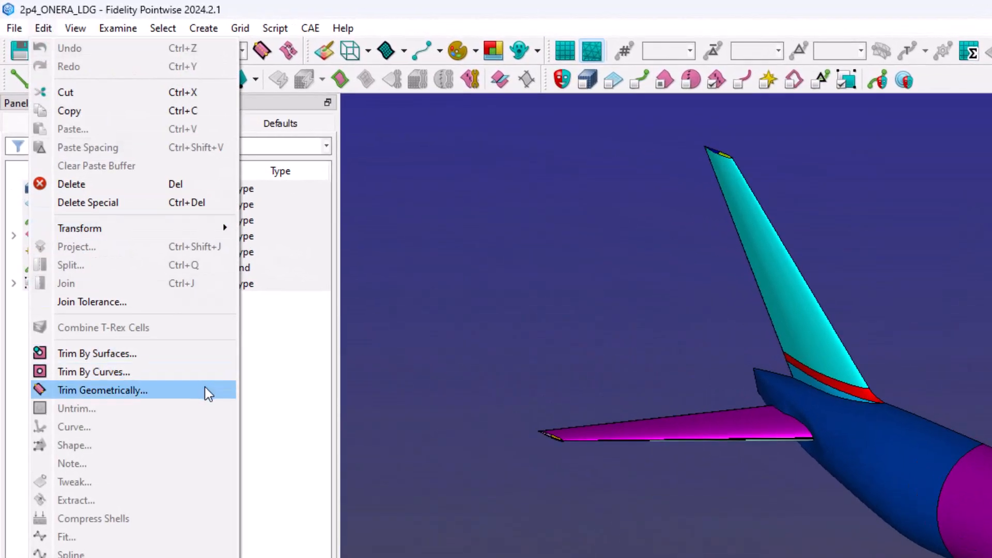
click(204, 390)
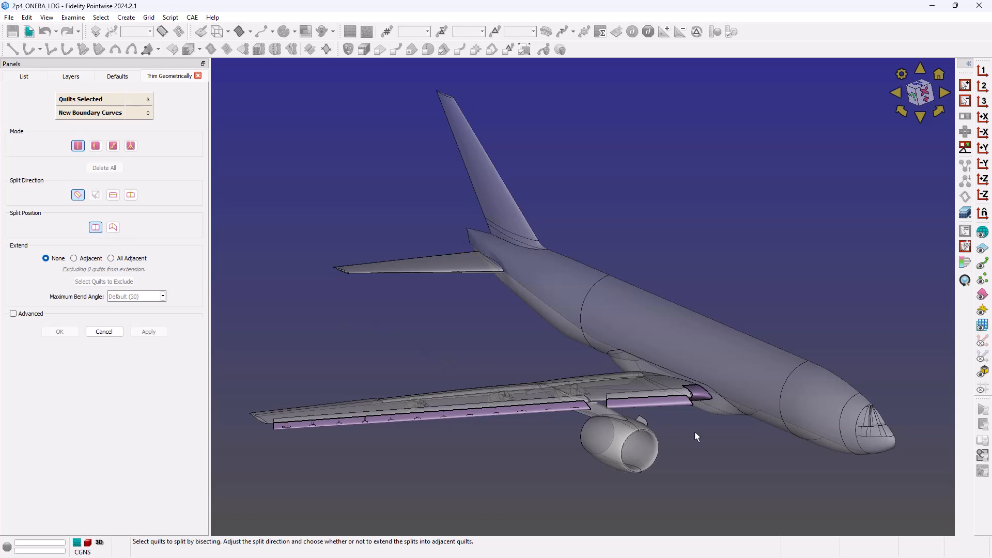
Split the inboard slat quilt spanwise along its leading edge, using the curvature-based split position instead of the midpoint.
scroll(693, 432, up, 10)
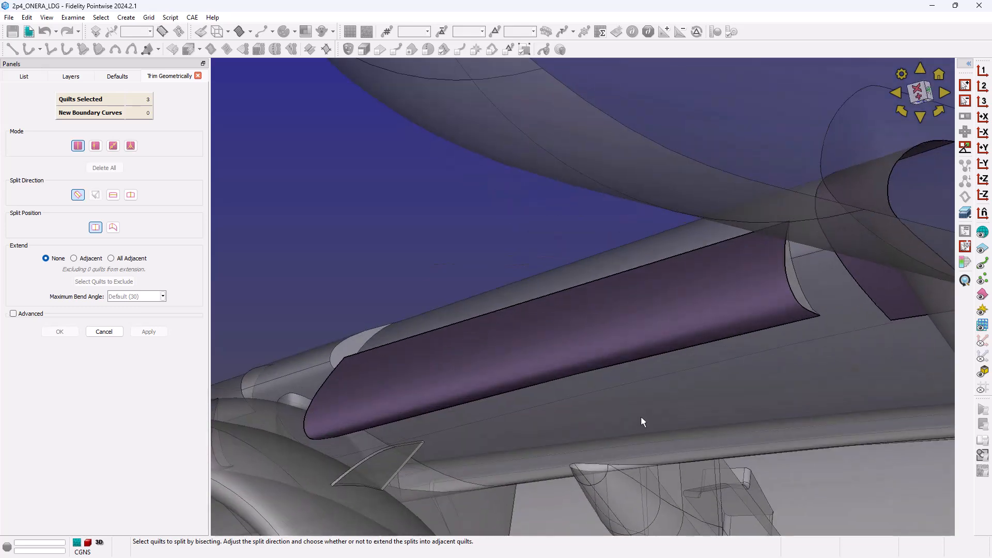
click(640, 327)
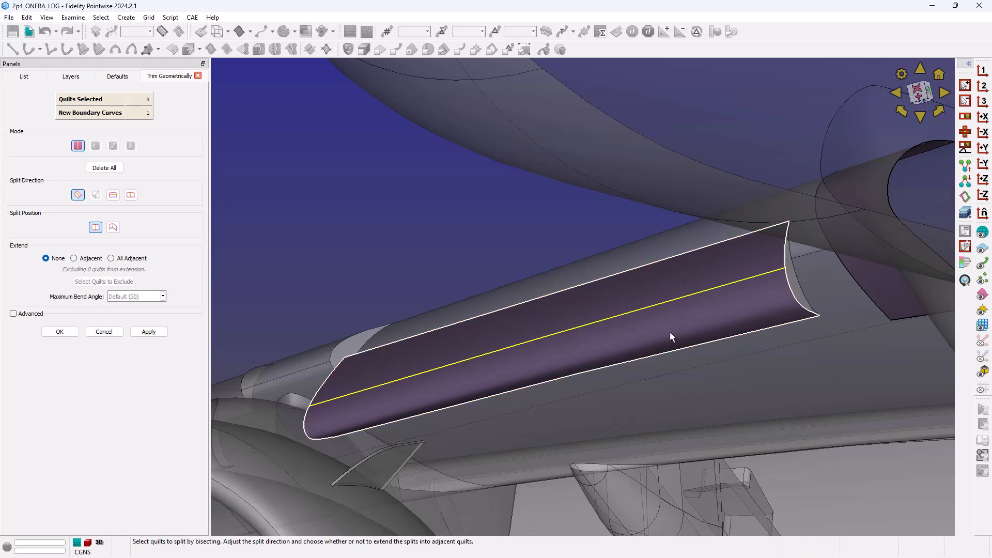
mouse_move(669, 330)
right_down()
mouse_move(657, 328)
mouse_move(686, 334)
right_up()
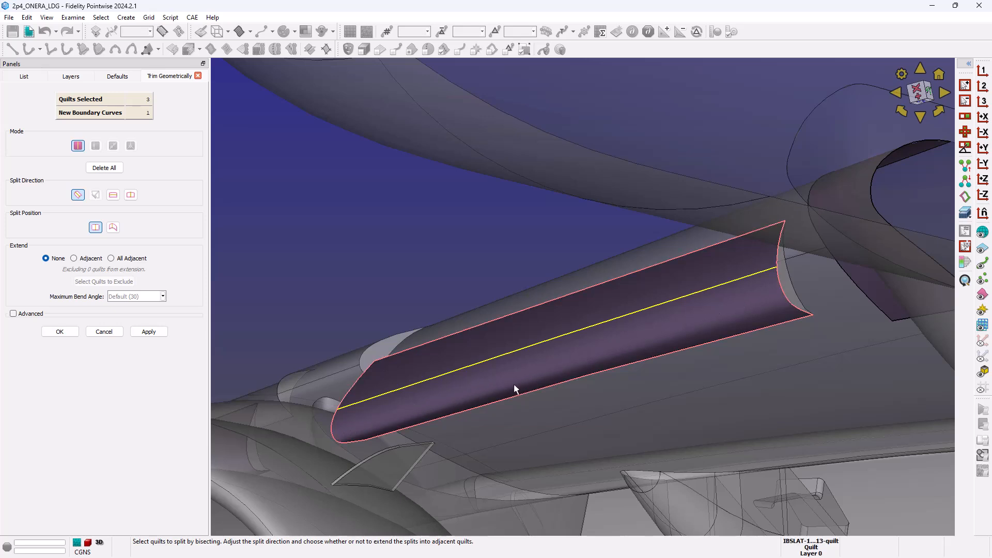
right_drag(510, 370, 506, 370)
scroll(581, 366, up, 1)
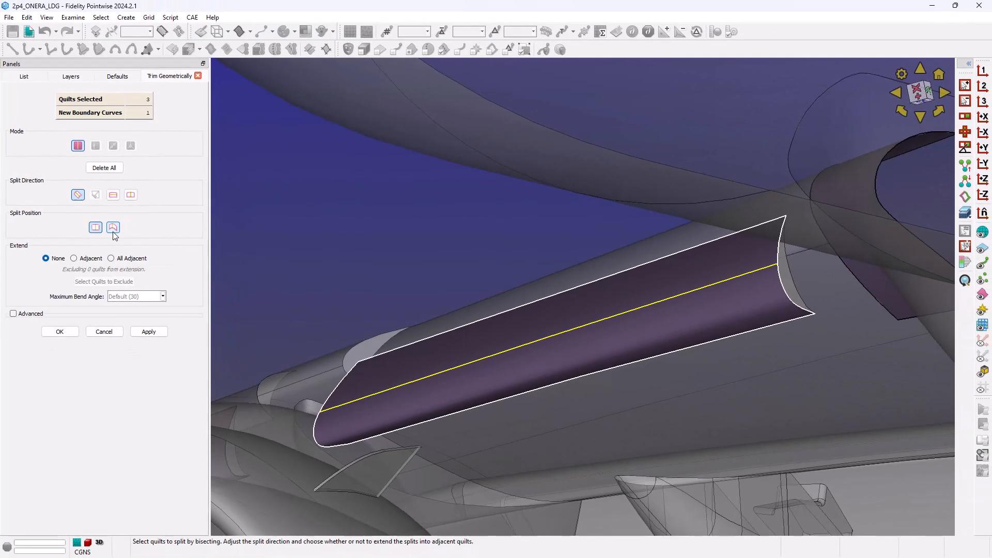
click(189, 242)
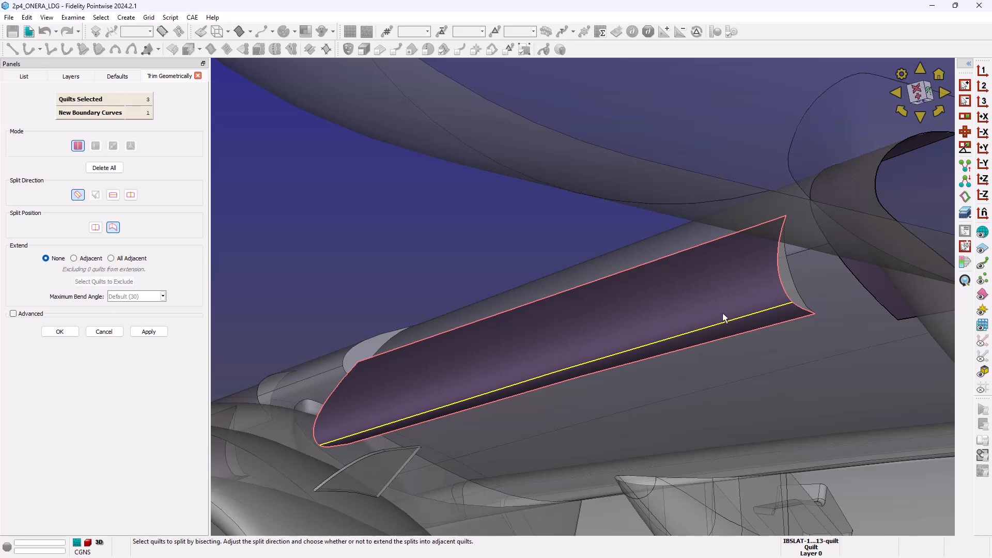
click(149, 331)
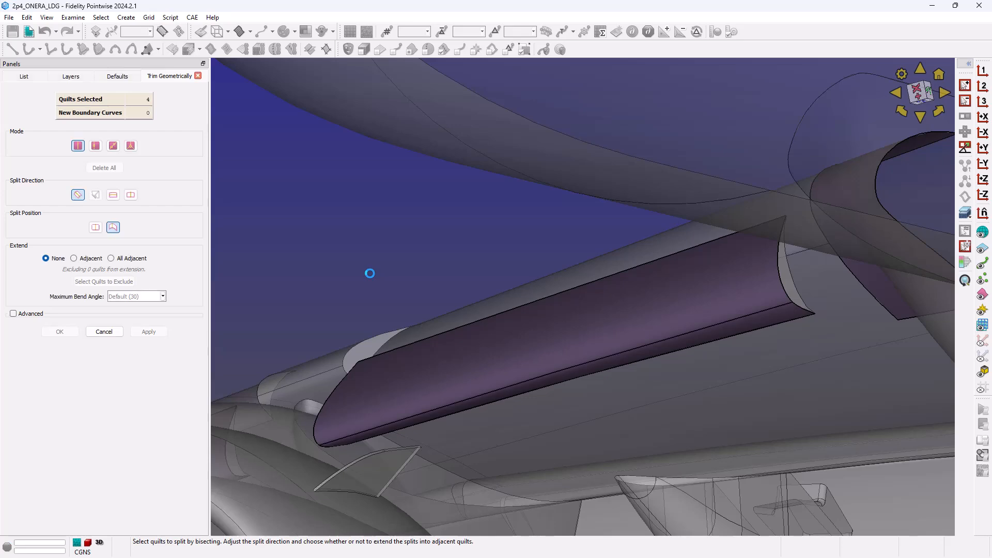
Split the outboard slat quilt spanwise along its leading edge with the same curvature-based split position.
right_drag(370, 273, 450, 298)
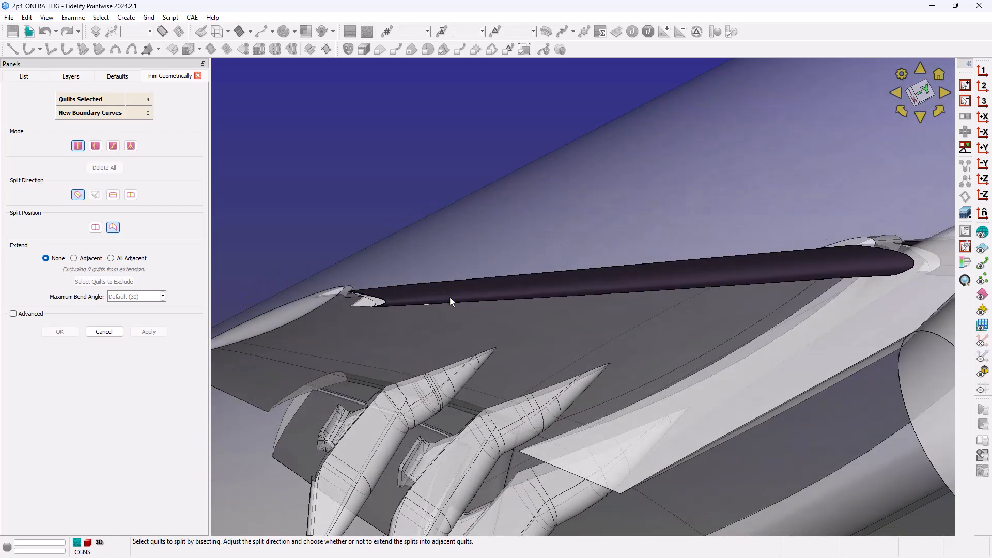
scroll(404, 296, up, 2)
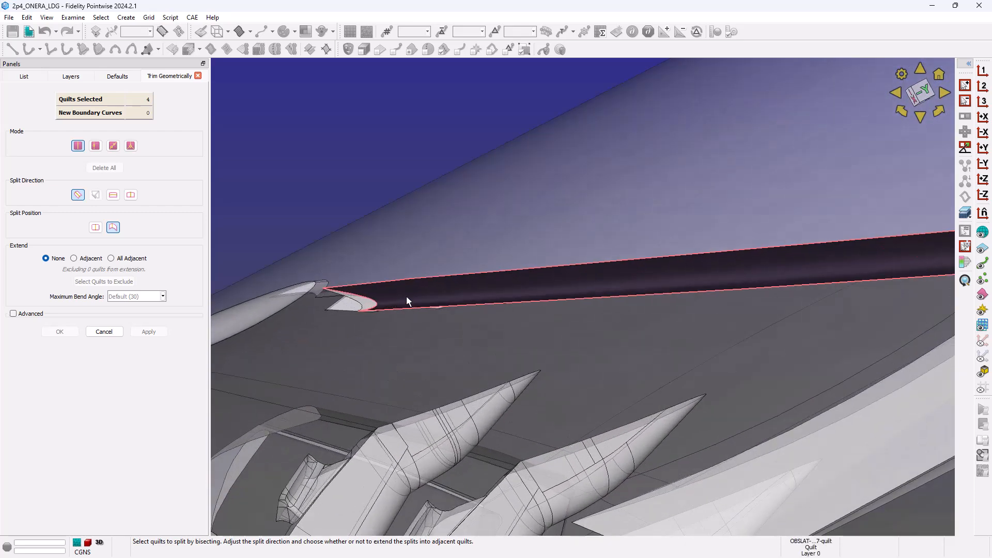
click(406, 295)
scroll(325, 340, down, 3)
right_drag(323, 339, 443, 332)
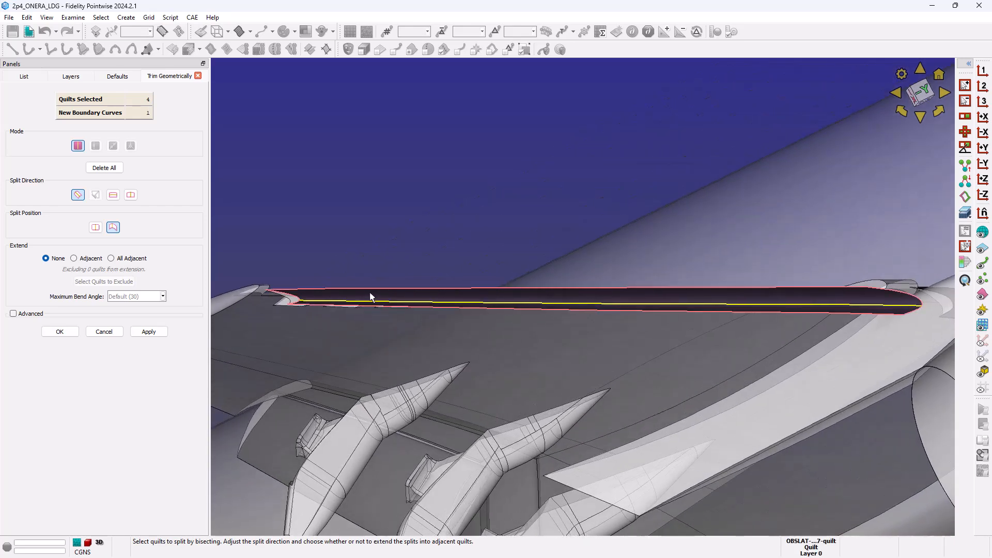
ctrl+right_drag(392, 301, 339, 284)
scroll(339, 284, up, 2)
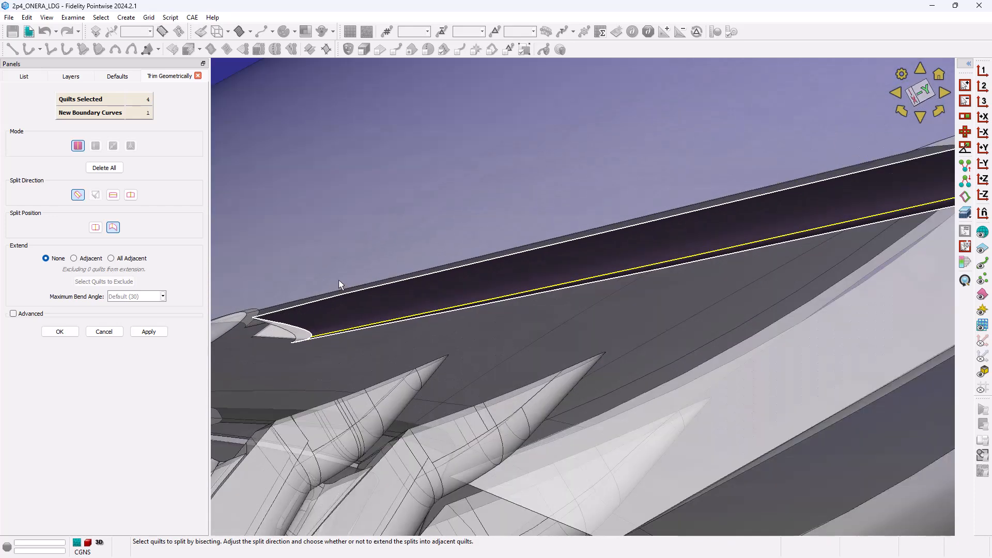
scroll(339, 283, down, 3)
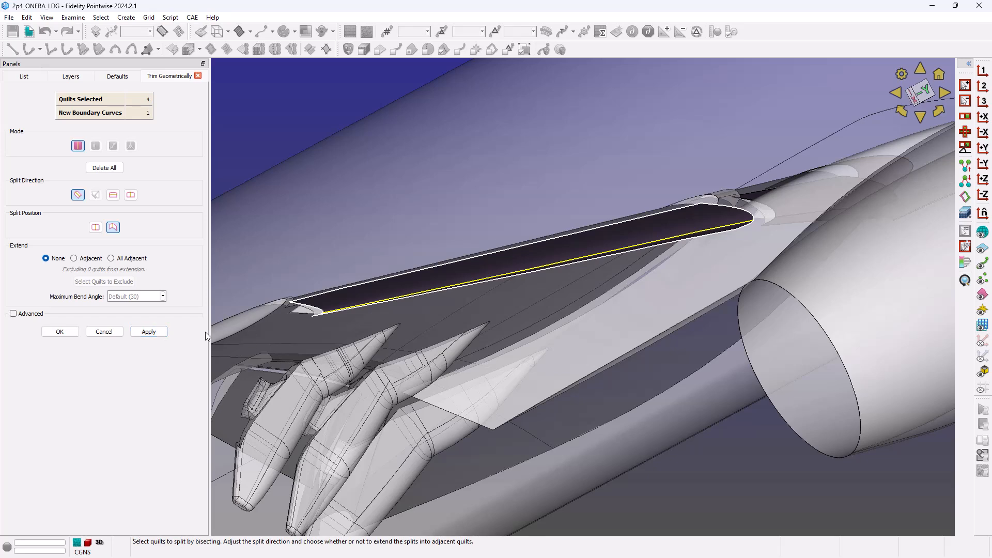
click(149, 331)
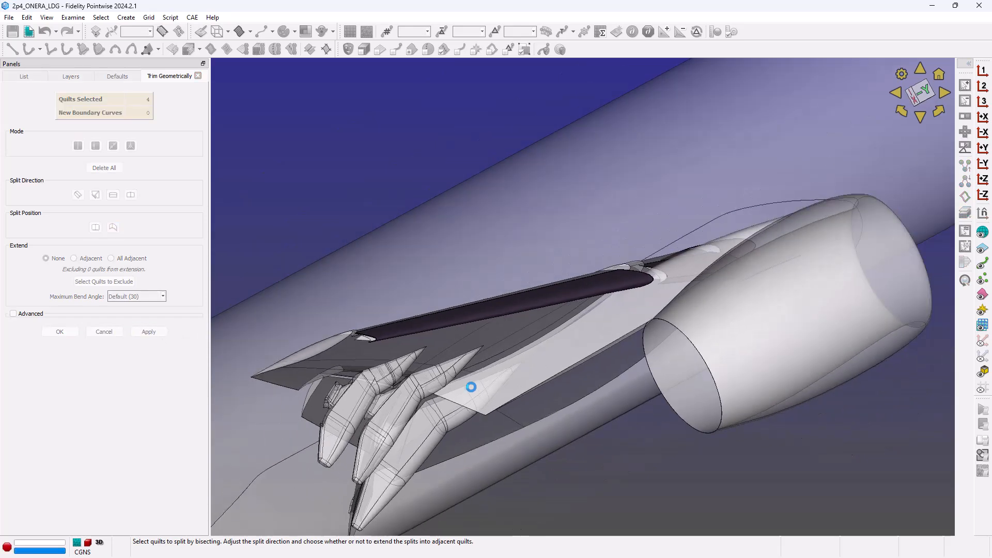
Split the wing-root leading-edge quilt spanwise at the curvature-based position after comparing that position with the midpoint.
scroll(470, 386, up, 5)
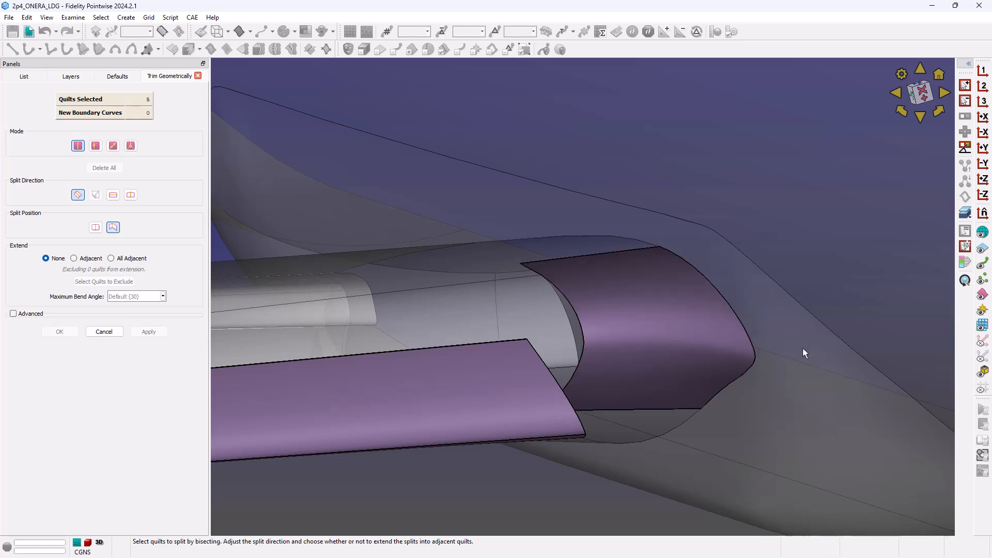
right_drag(804, 350, 768, 339)
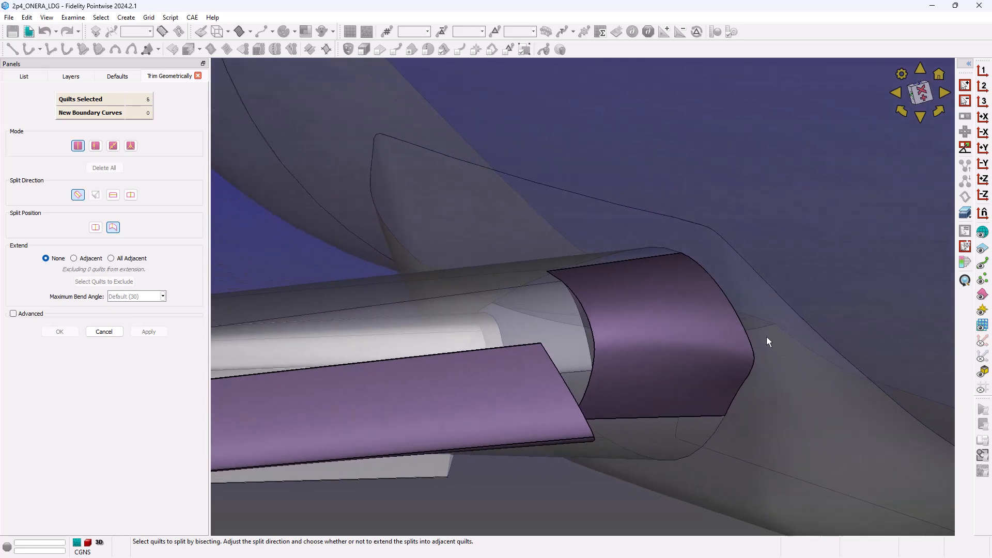
click(655, 331)
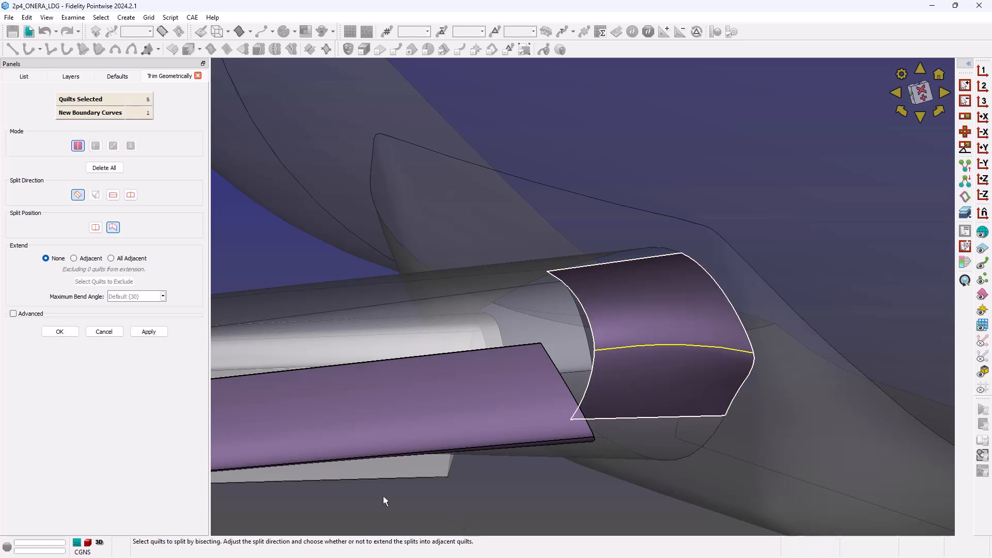
click(97, 230)
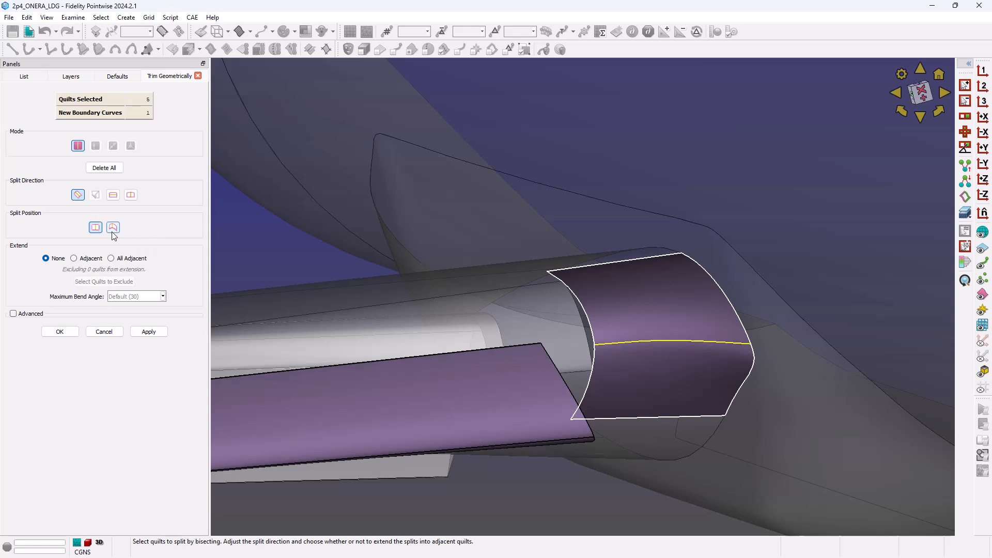
click(112, 233)
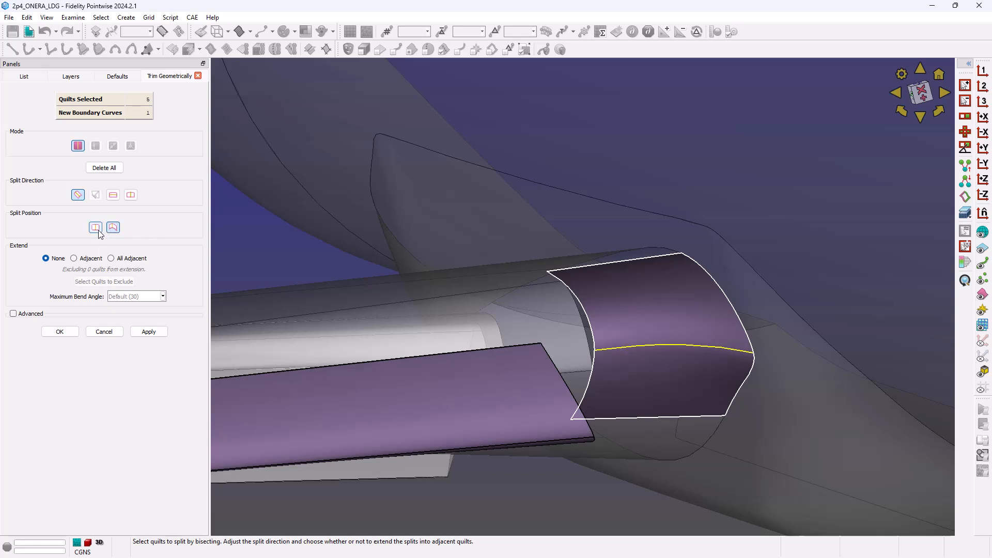
click(98, 231)
click(116, 231)
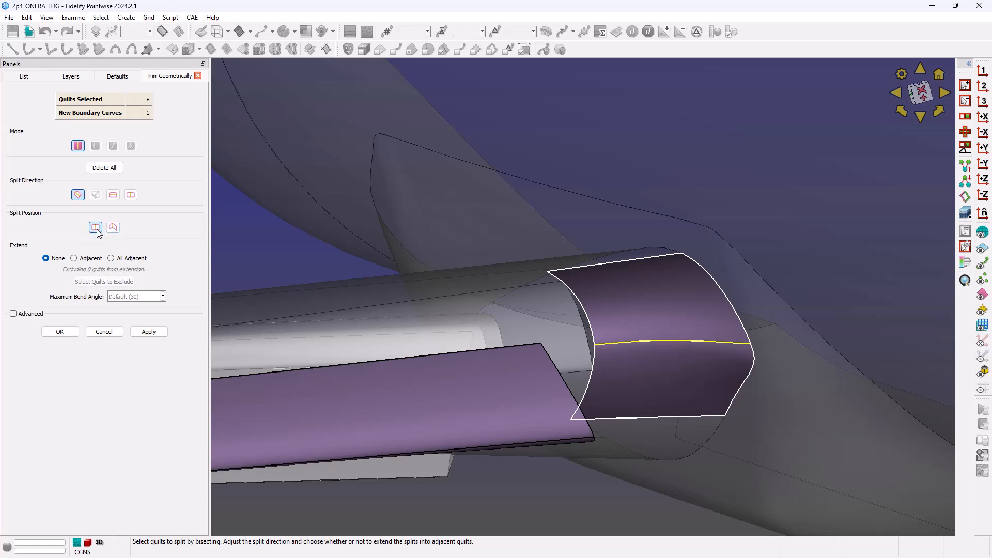
click(113, 230)
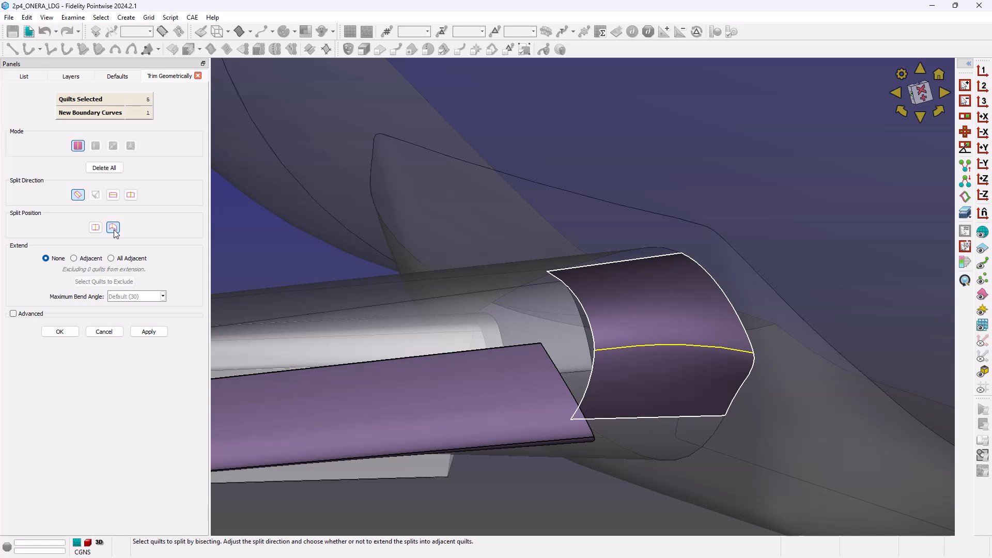
click(99, 233)
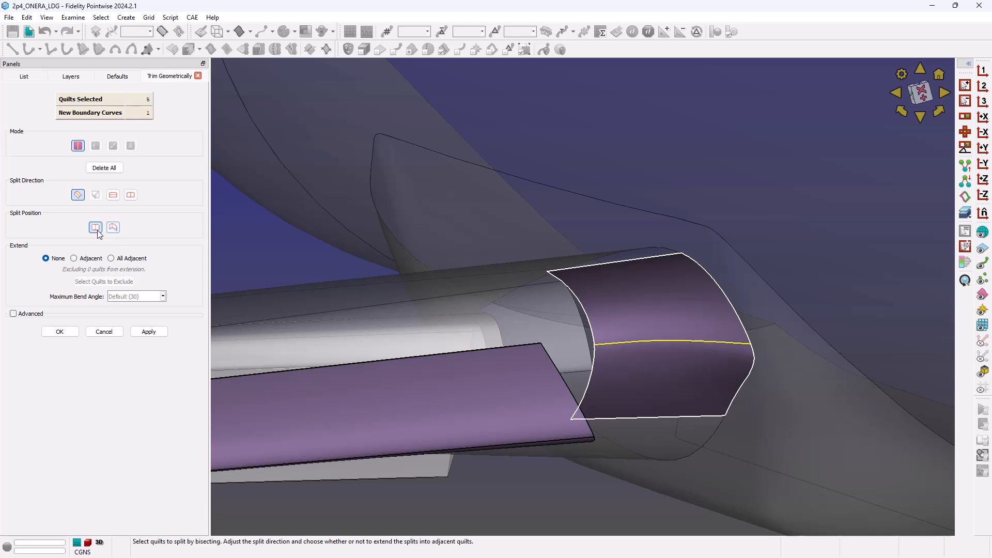
click(114, 229)
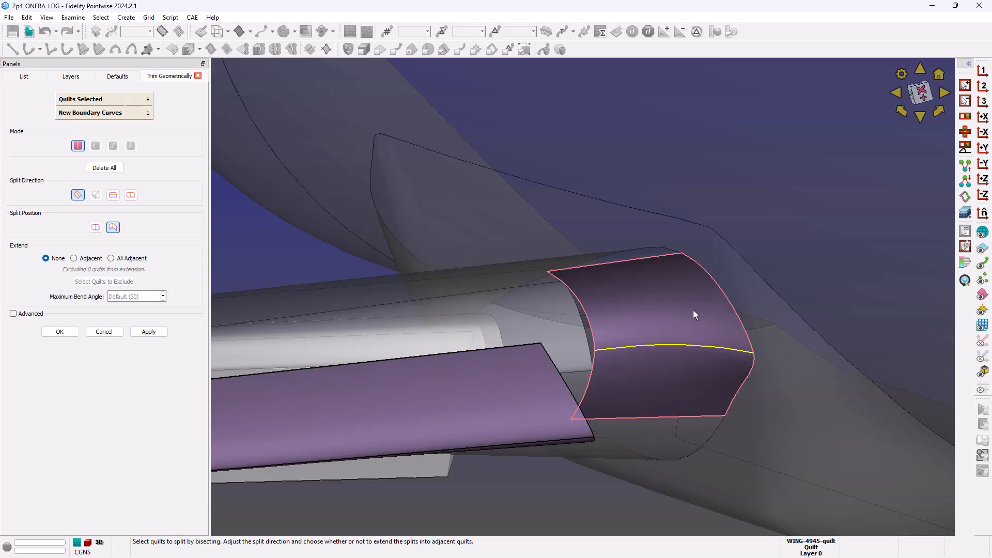
right_drag(693, 309, 713, 327)
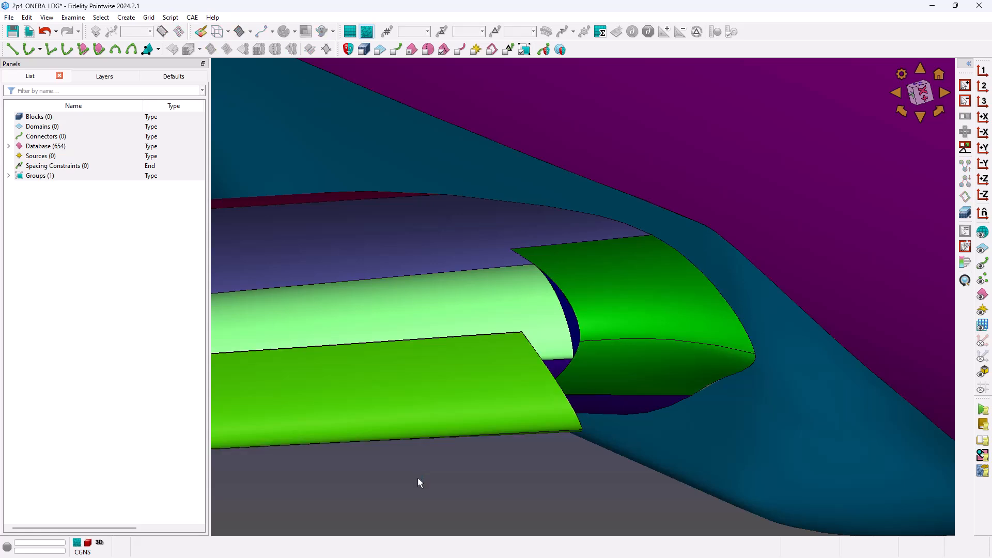
Assign a different color to each of the aircraft's database surfaces and clear the selection.
scroll(417, 479, down, 10)
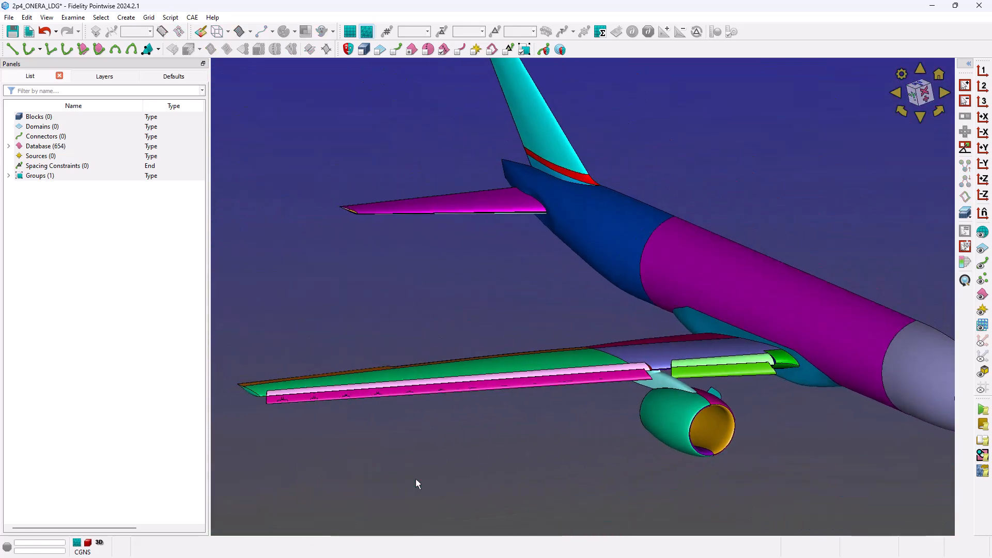
key(ctrl+a)
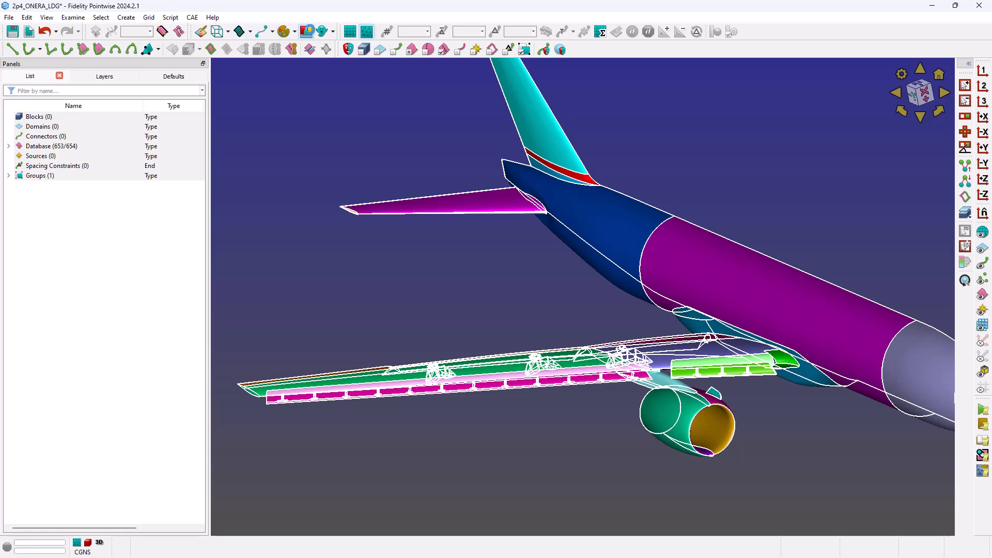
click(309, 30)
click(912, 442)
Examine the new leading-edge splits on the inboard and outboard slats in the saved views.
ctrl+right_drag(818, 458, 796, 427)
key(F5)
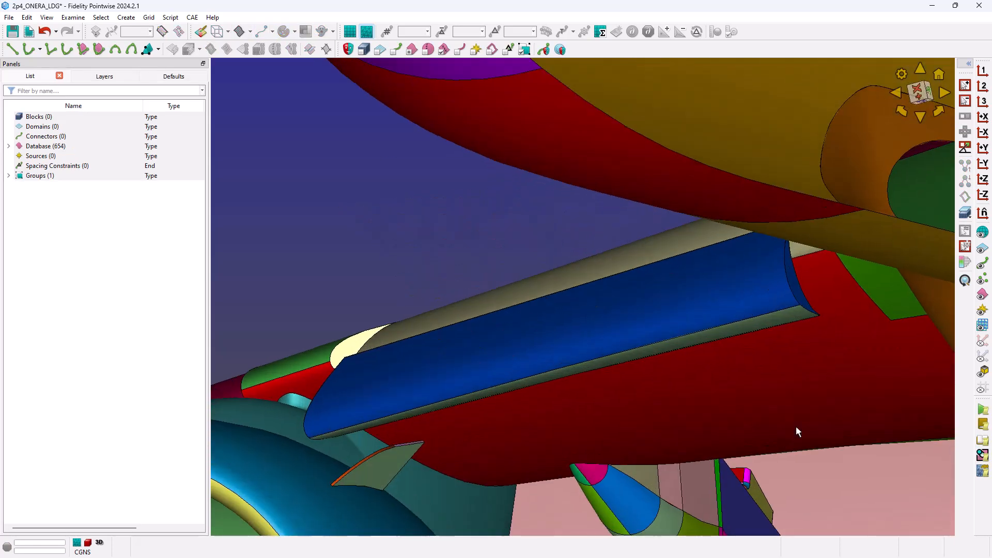
key(F6)
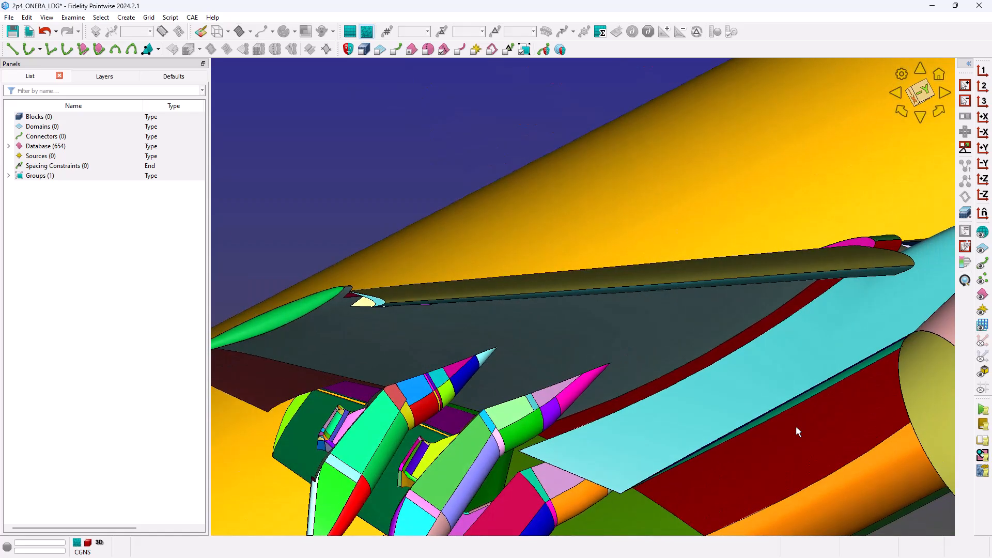
scroll(370, 317, up, 6)
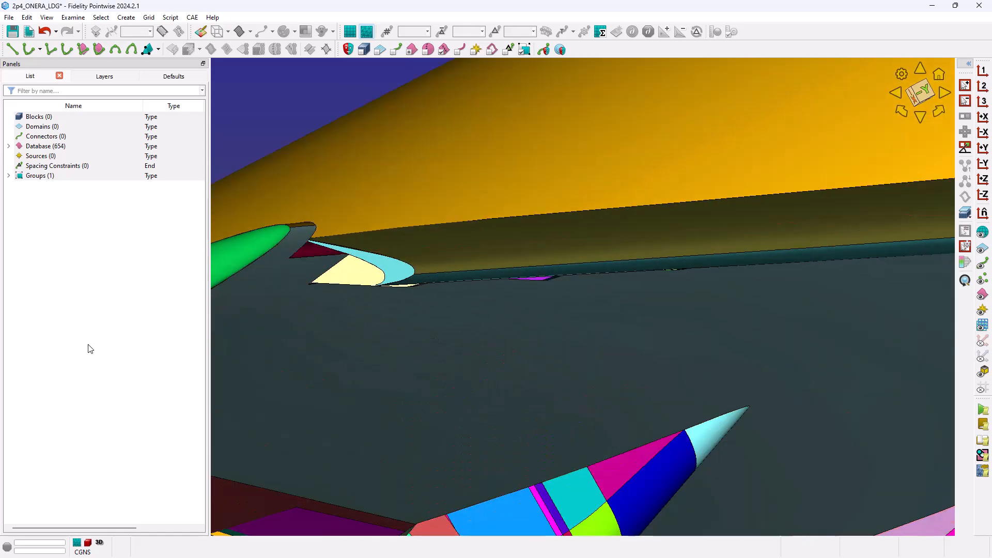
key(F7)
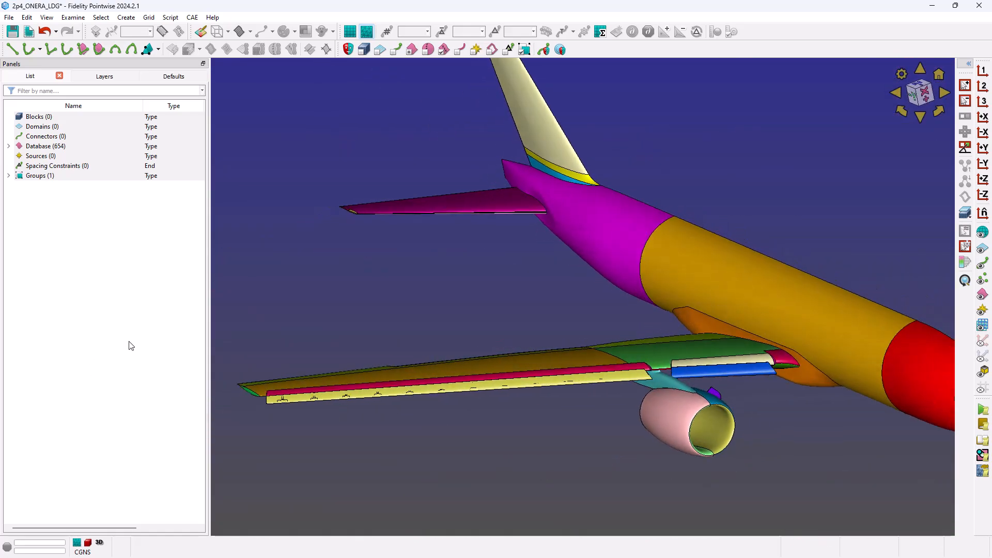